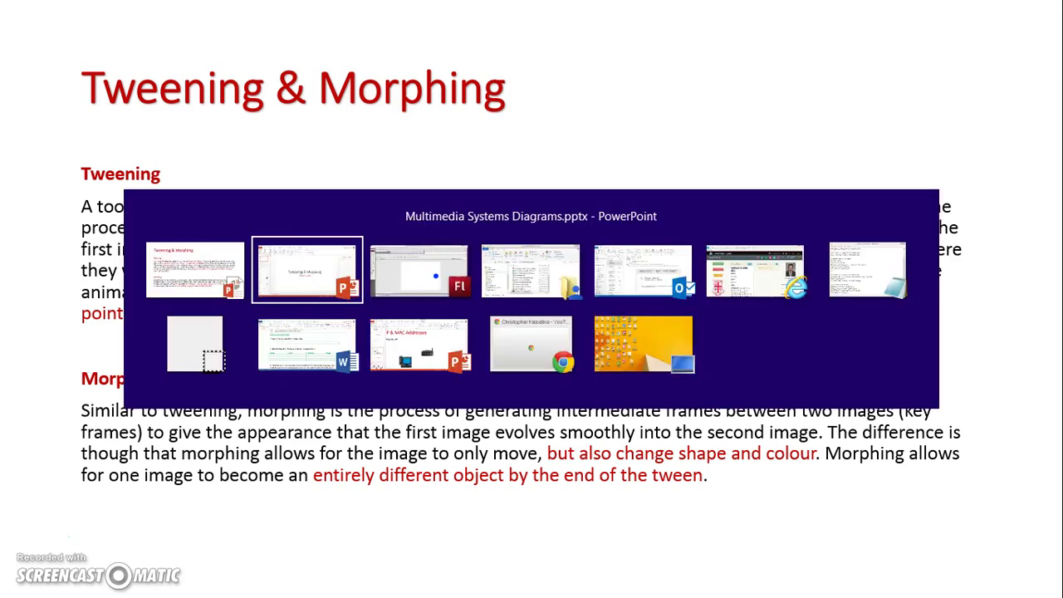
pyautogui.hotkey('alt', 'Tab')
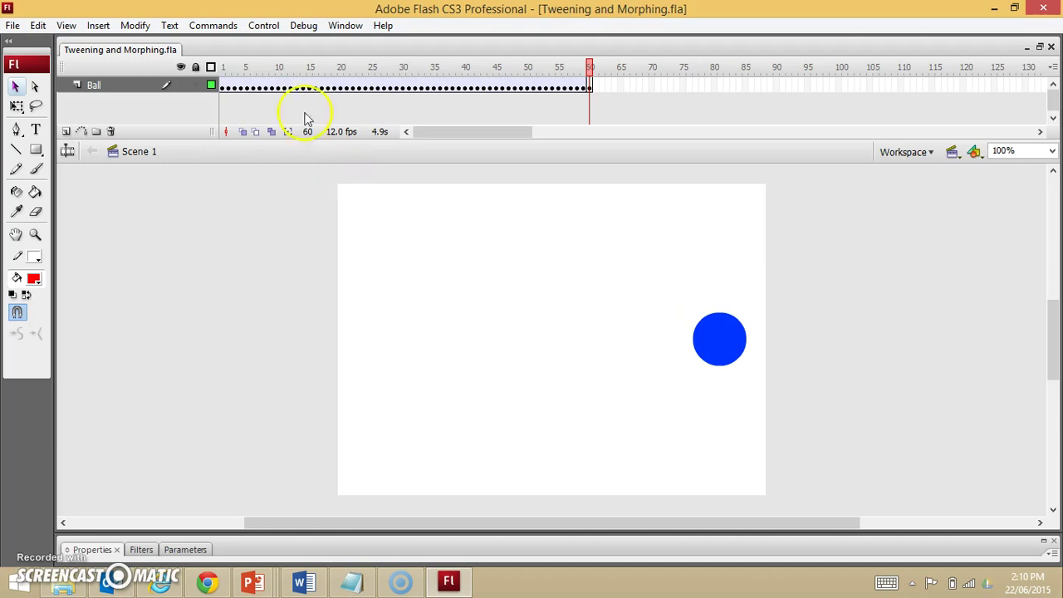
# In 'Tweening and Morphing.fla', play the Ball layer's frame-by-frame animation and scrub the timeline.
pyautogui.click(223, 88)
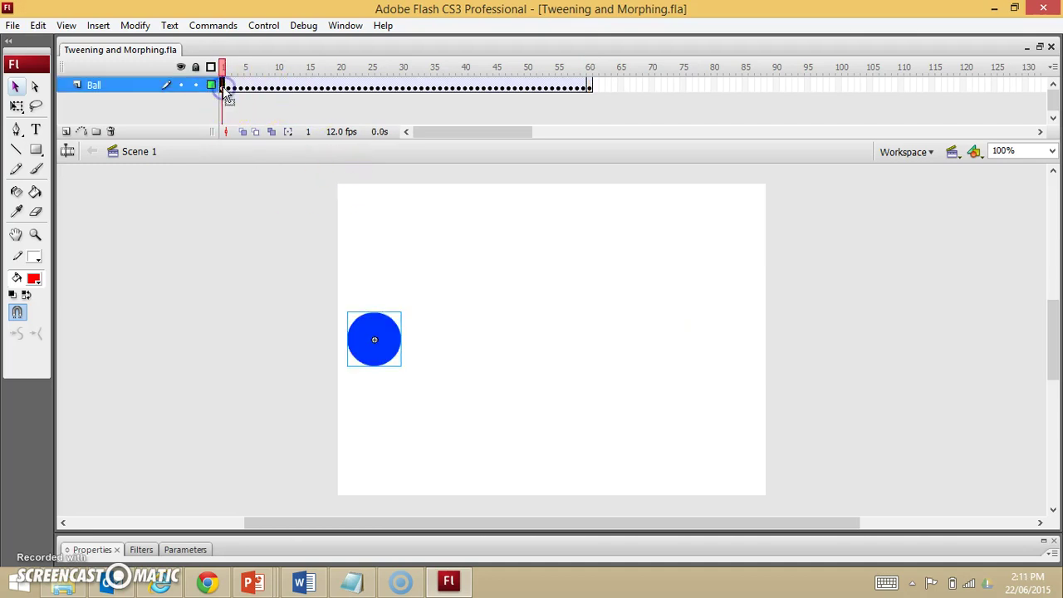
pyautogui.press('Return')
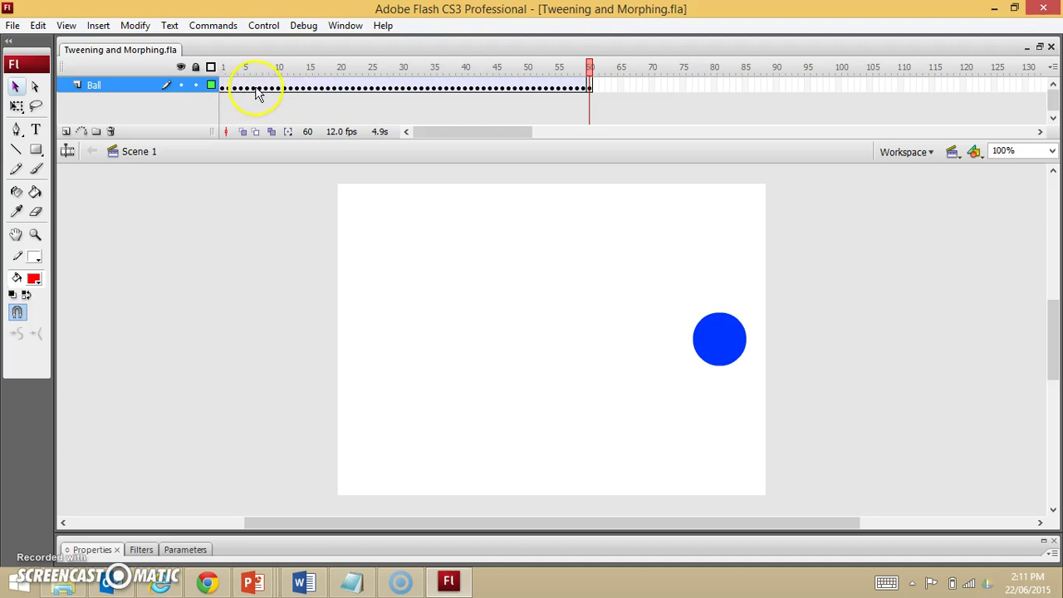
pyautogui.click(397, 88)
pyautogui.moveTo(402, 90); pyautogui.dragTo(513, 110)
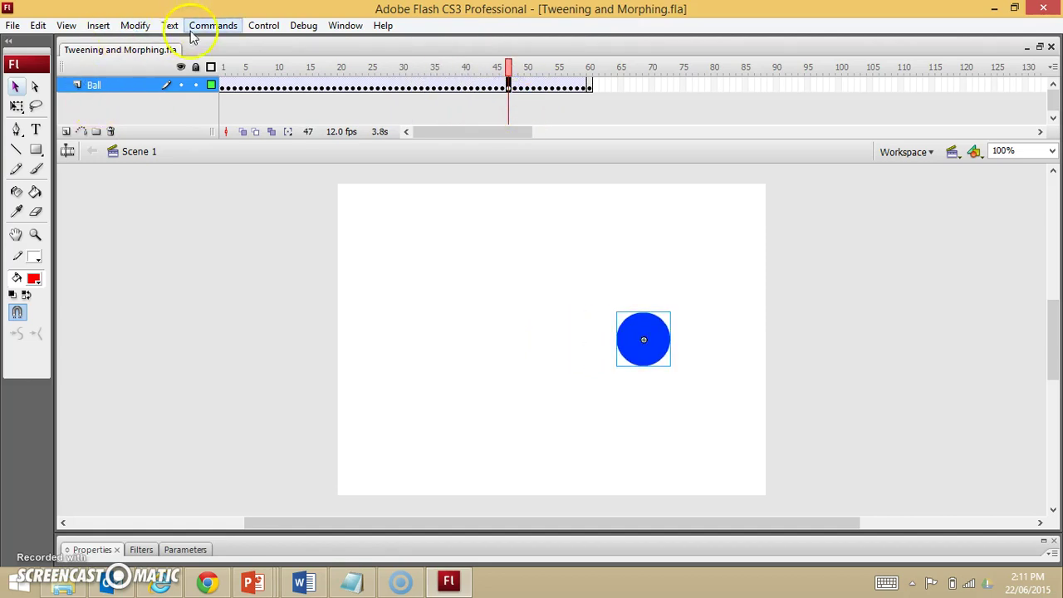
# Change the document frame rate from 12 to 60 fps.
pyautogui.click(135, 26)
pyautogui.click(141, 42)
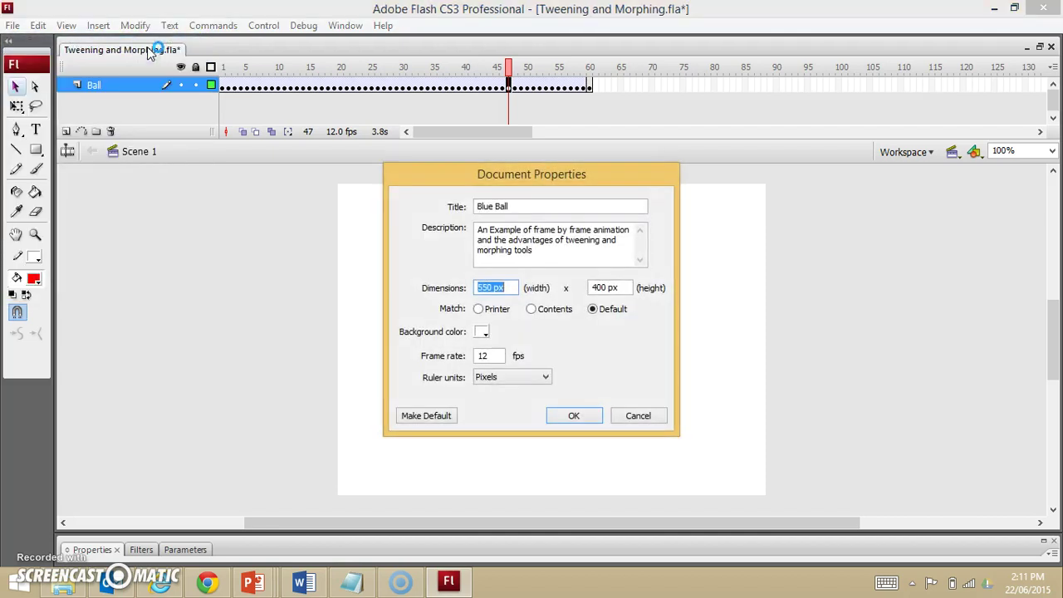
pyautogui.doubleClick(495, 355)
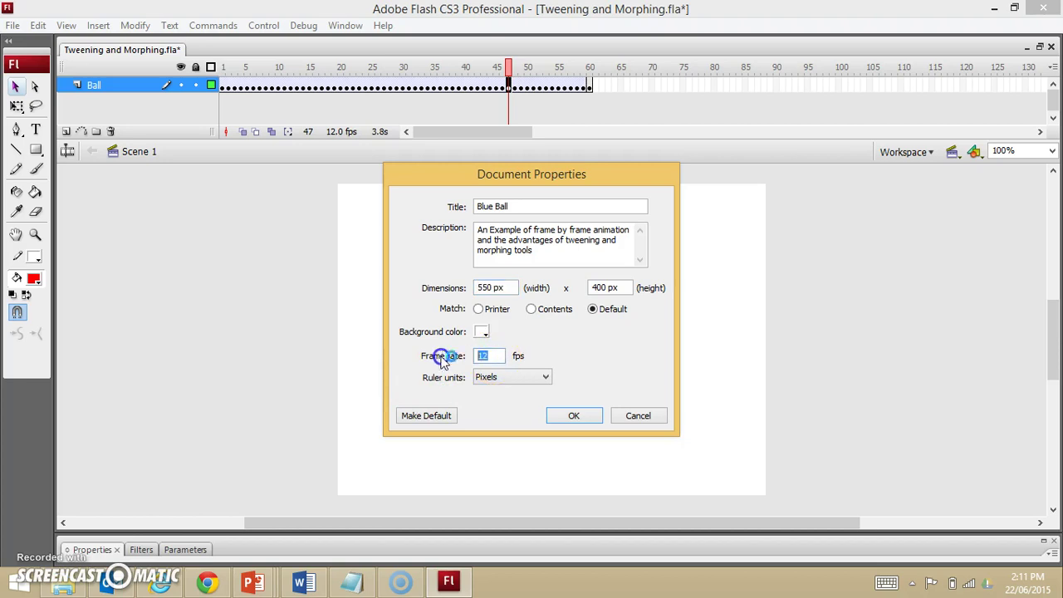
pyautogui.write('60')
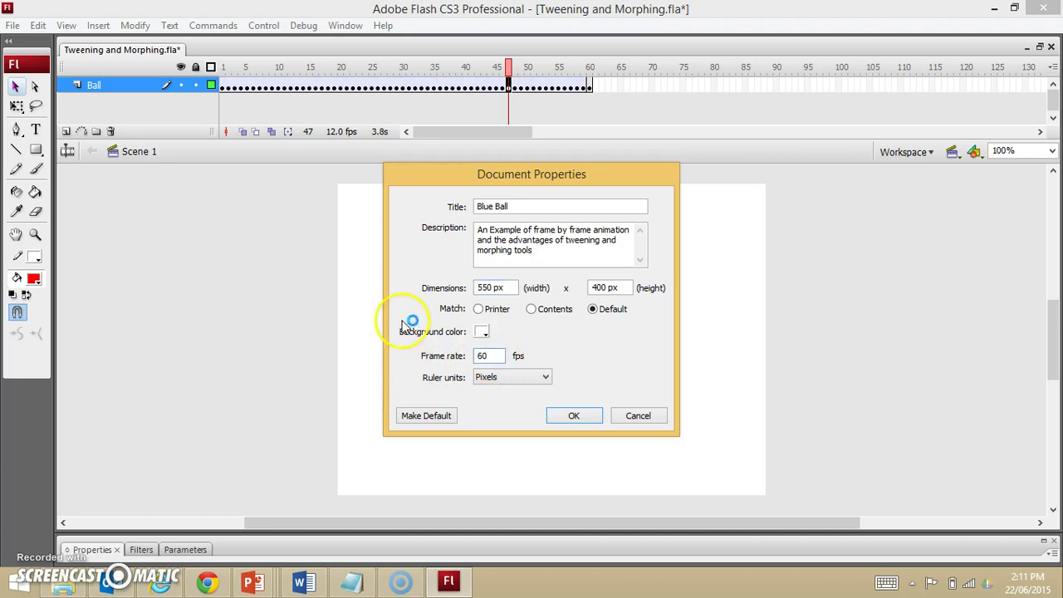
pyautogui.click(574, 417)
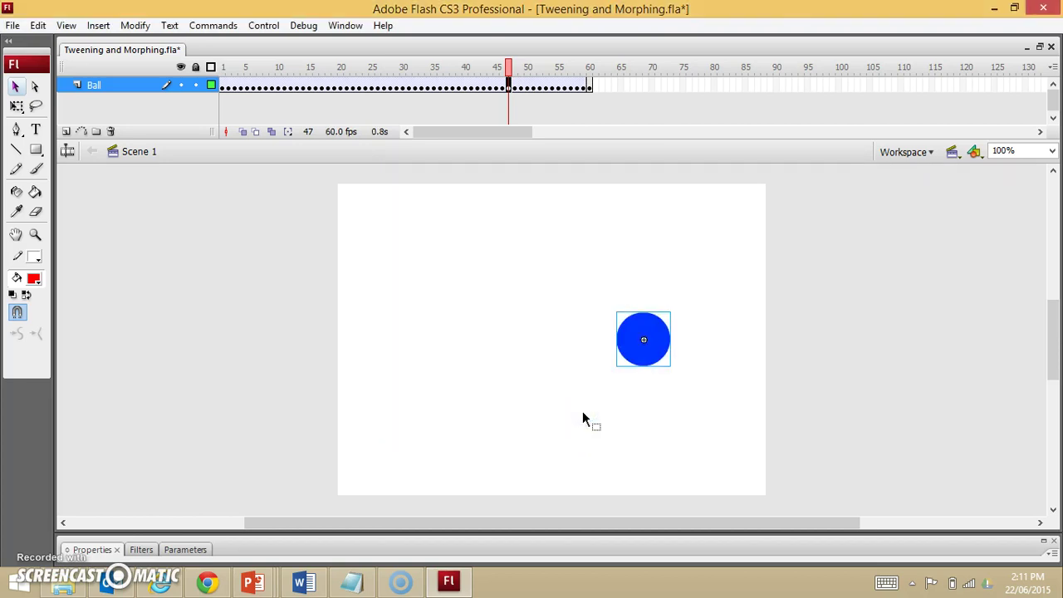
# Replay the ball animation at 60 fps and return near its first frames.
pyautogui.press('Return')
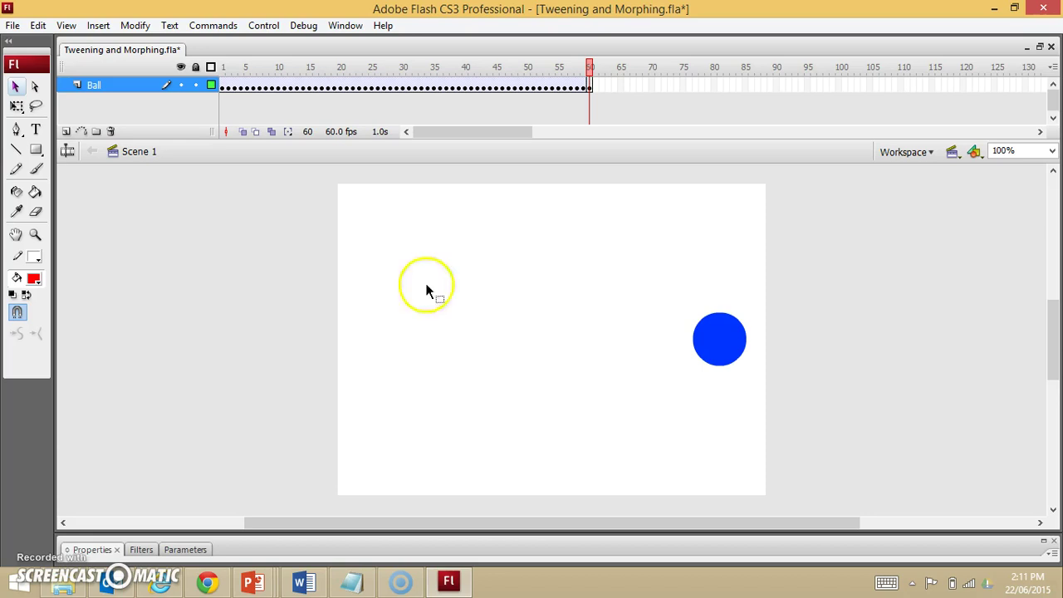
pyautogui.click(235, 88)
pyautogui.click(240, 89)
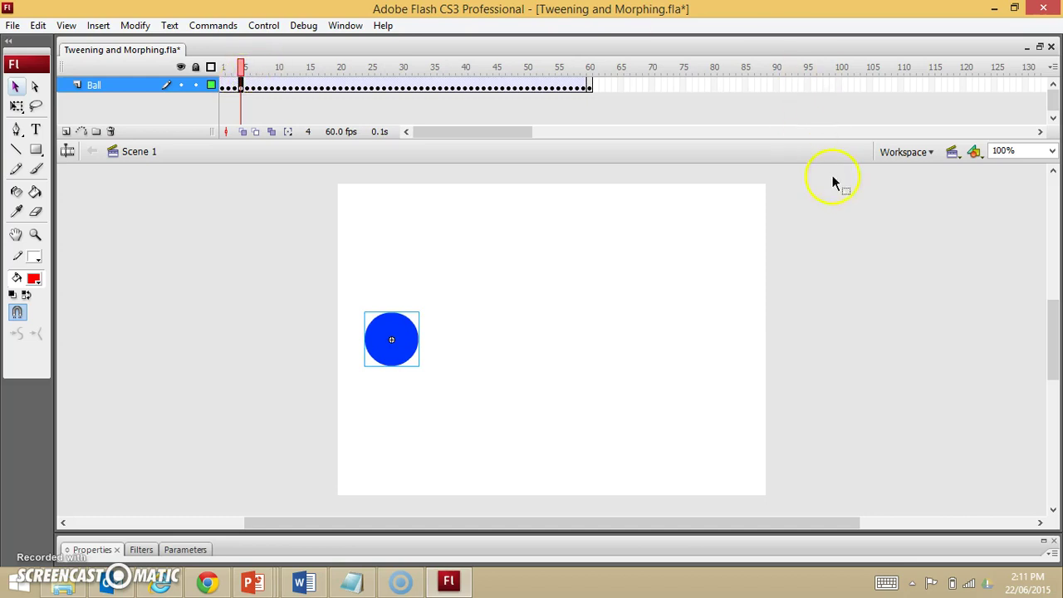
pyautogui.click(951, 152)
# Switch to Scene 2 and compare the ball's positions at frames 1 and 60.
pyautogui.click(970, 187)
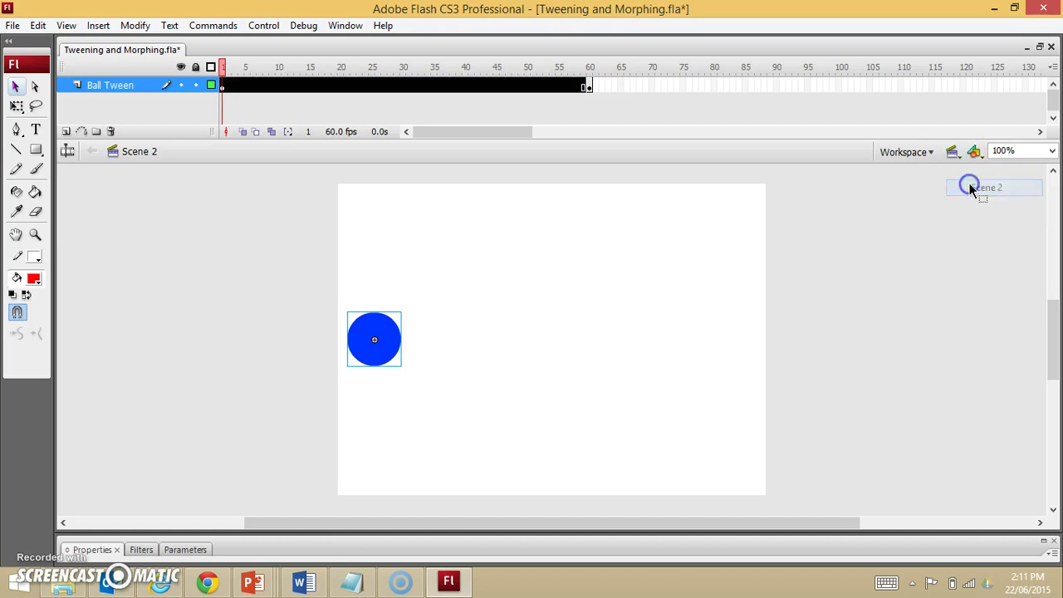
pyautogui.click(222, 88)
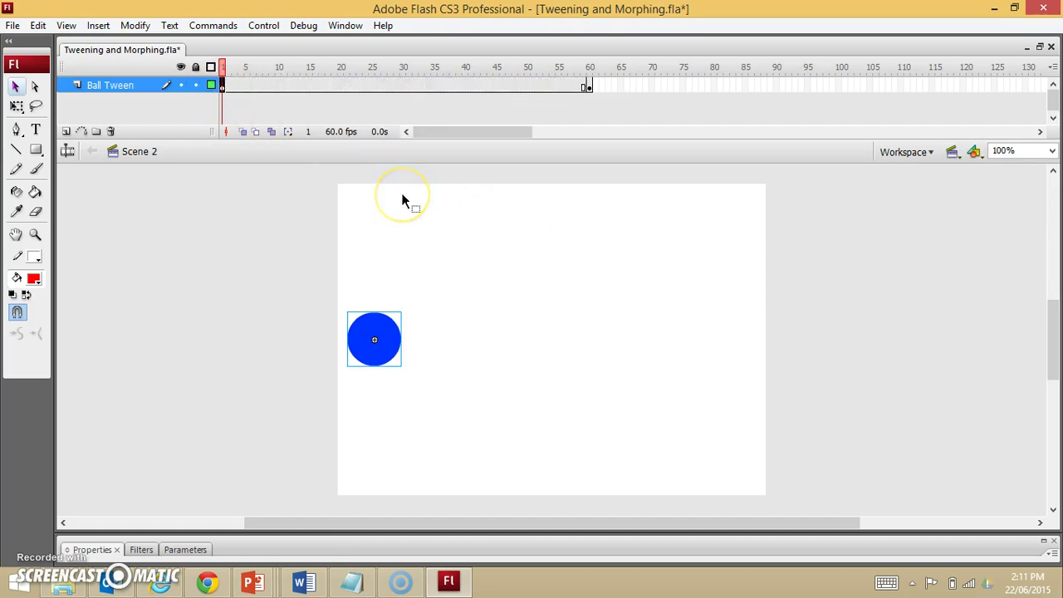
pyautogui.click(589, 87)
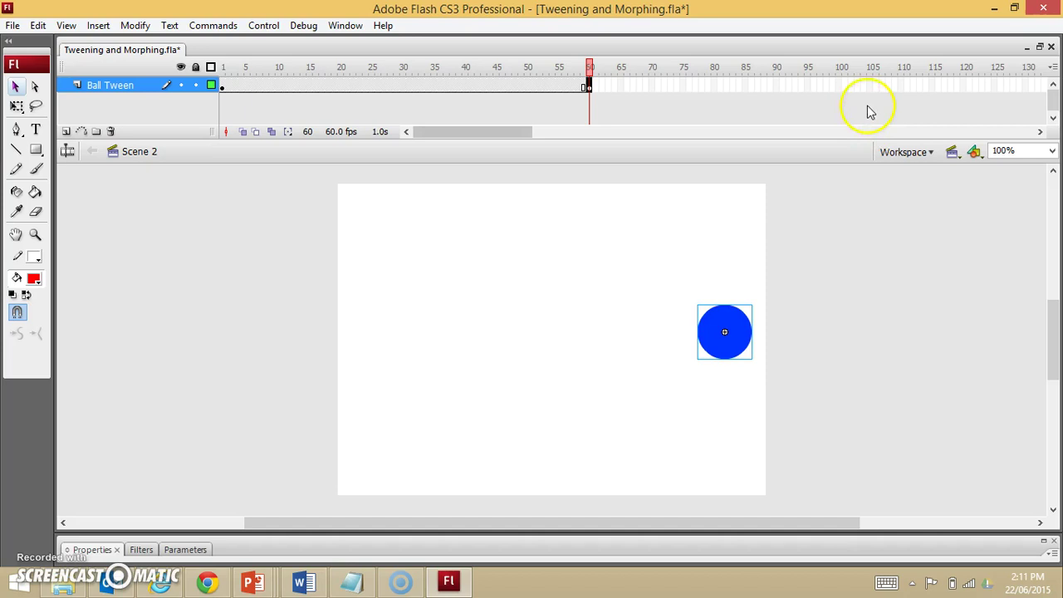
# Create a motion tween on the Ball Tween layer and play it twice from frame 1.
pyautogui.rightClick(410, 86)
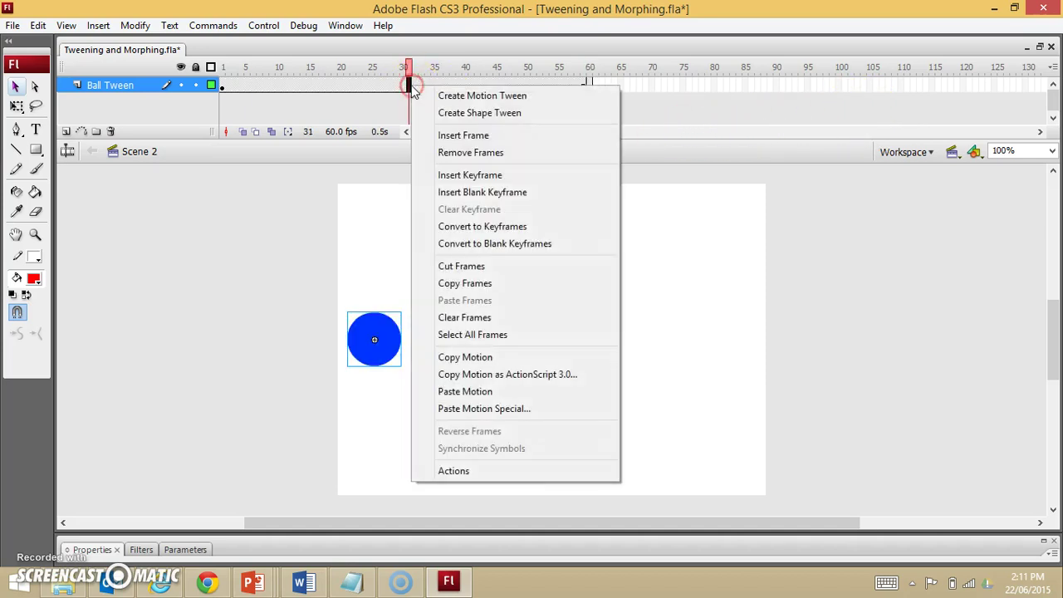
pyautogui.click(452, 97)
pyautogui.click(223, 87)
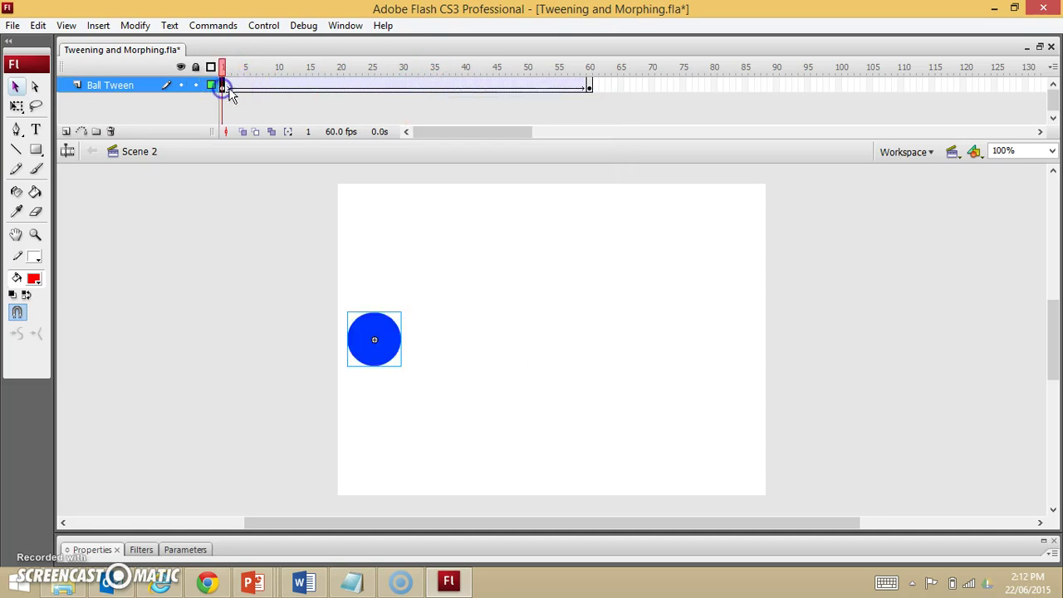
pyautogui.press('Return')
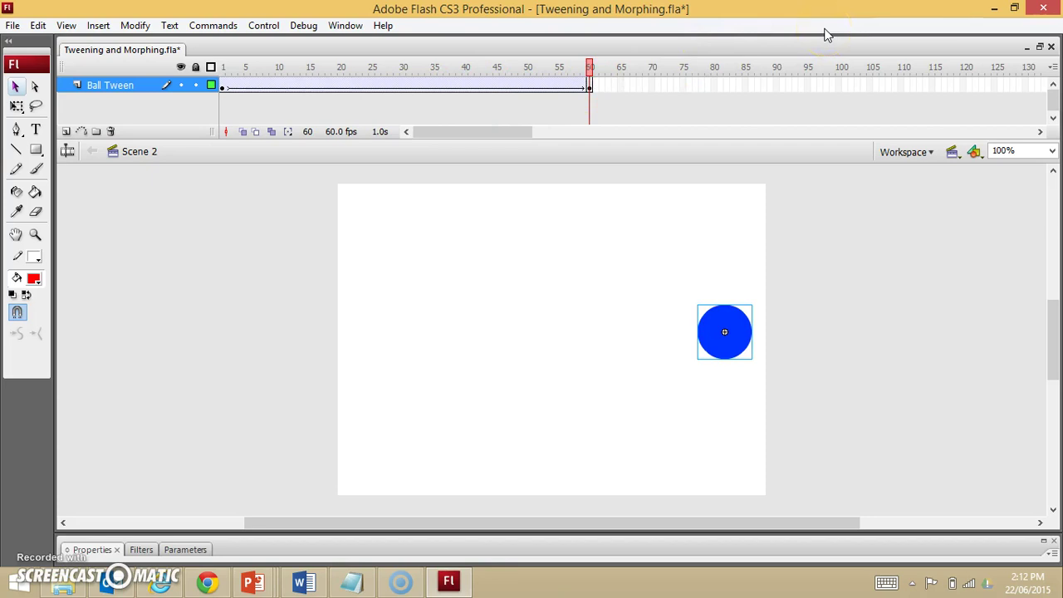
pyautogui.press('Return')
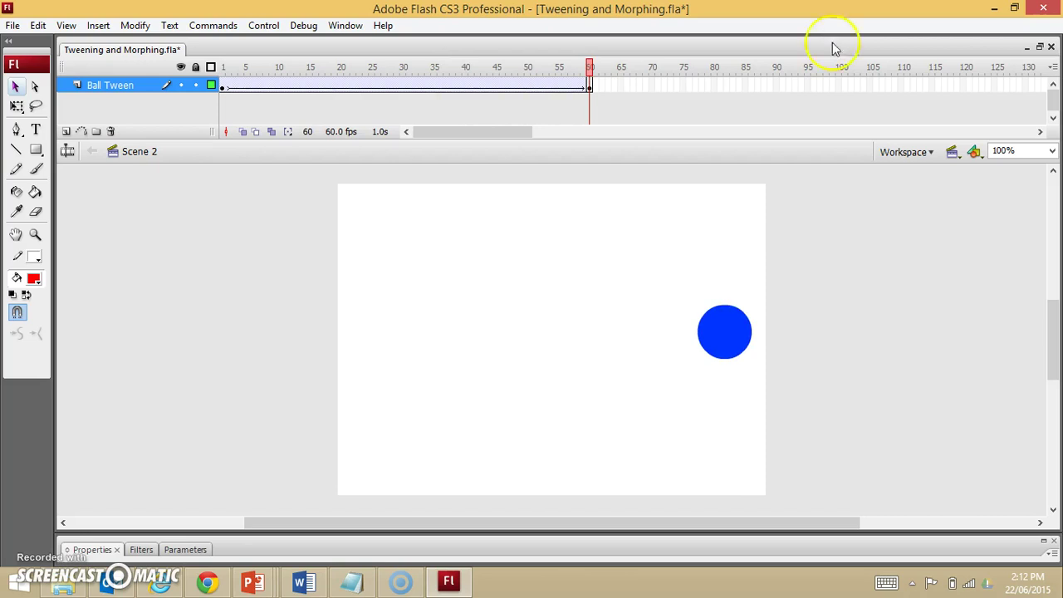
# Switch to Scene 3 and view the blue ball at frame 1 and red square at frame 60.
pyautogui.click(953, 157)
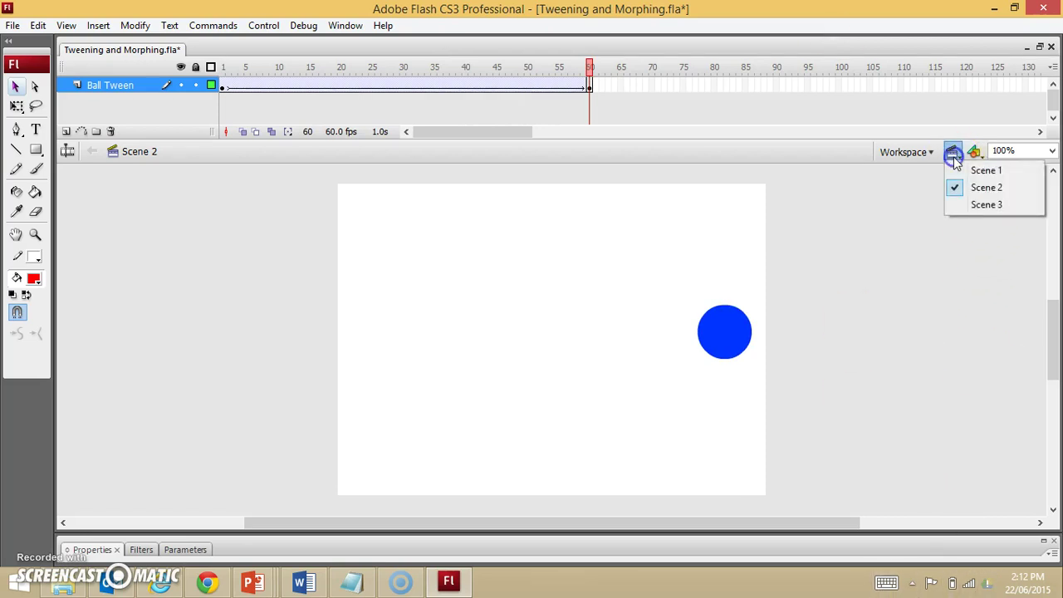
pyautogui.click(968, 205)
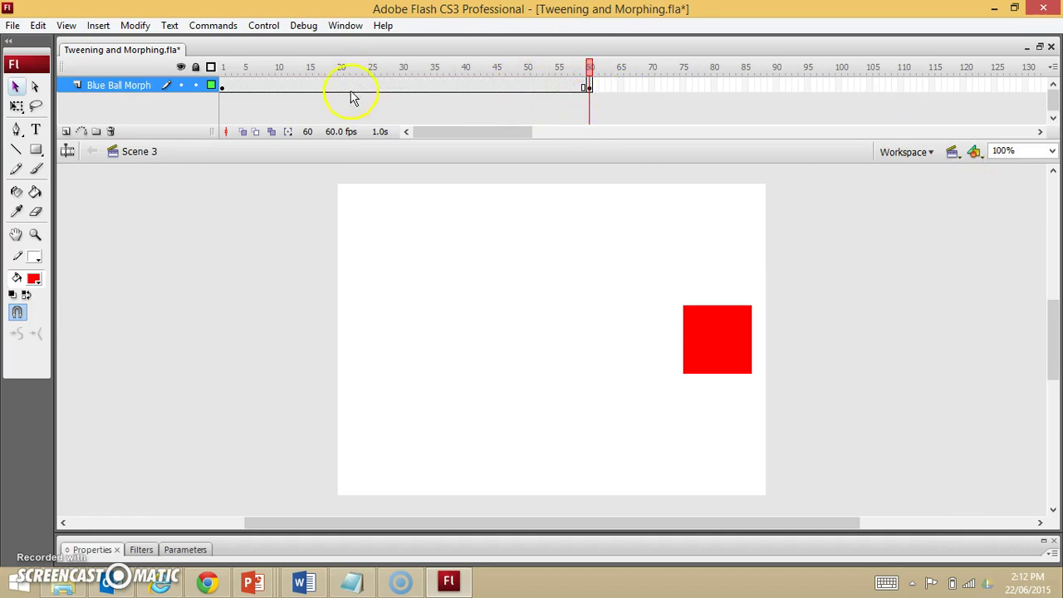
pyautogui.click(223, 86)
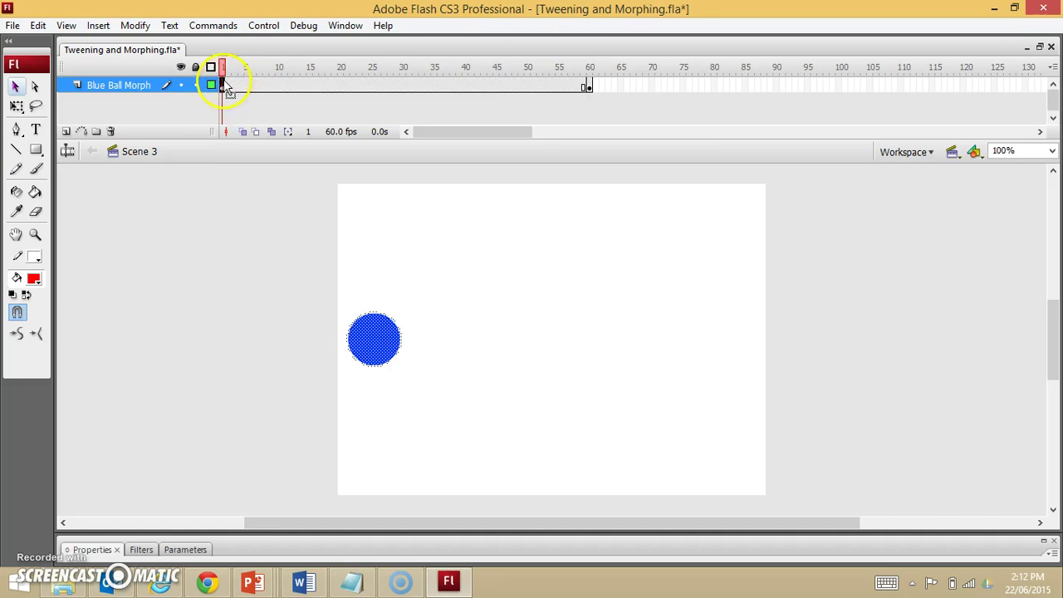
pyautogui.click(378, 372)
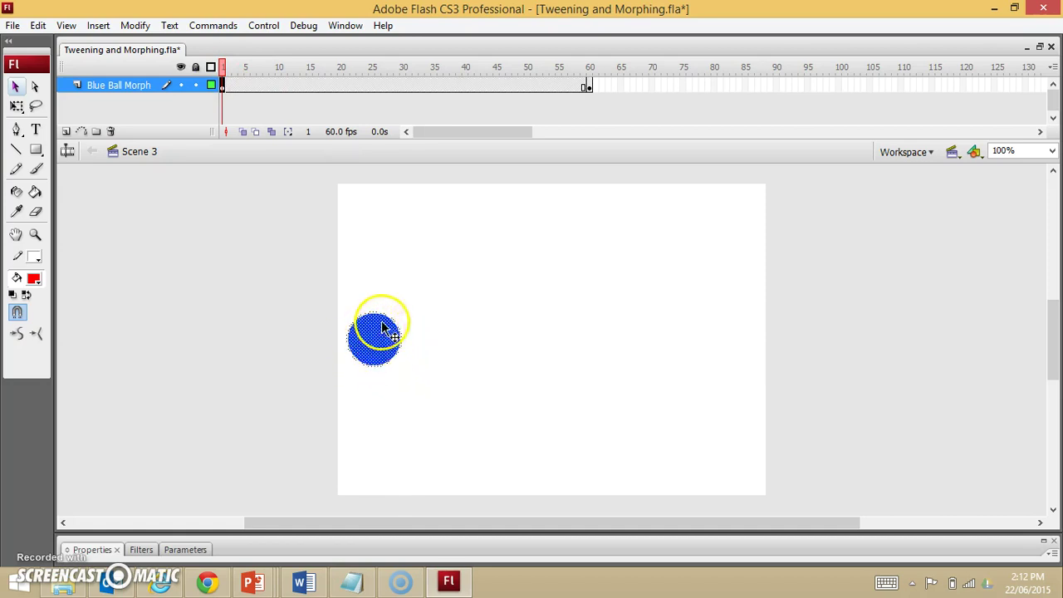
pyautogui.click(589, 88)
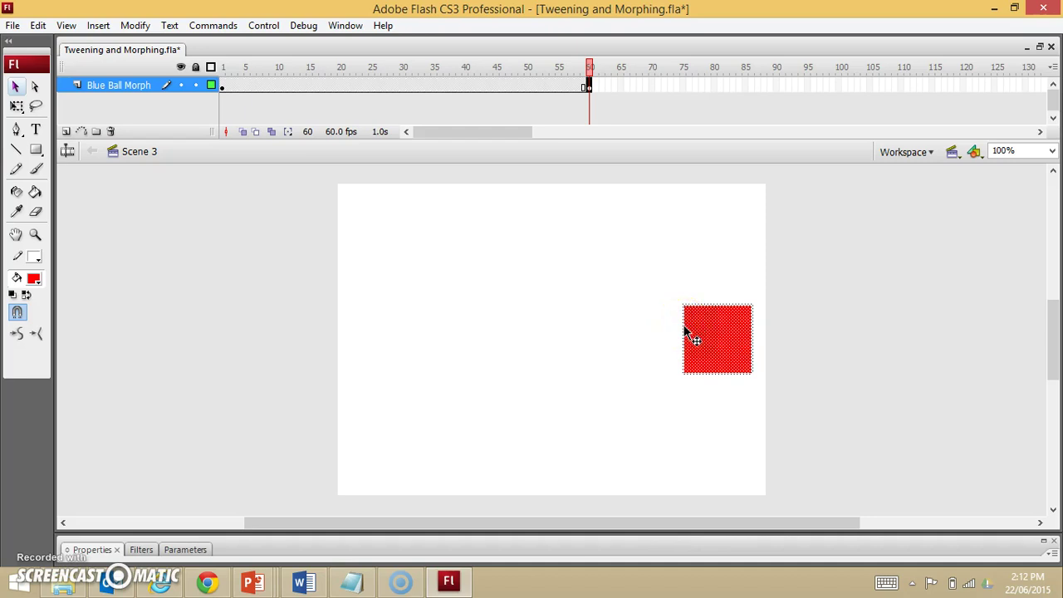
# Add a shape tween at frame 1 of Blue Ball Morph and play the morph three times.
pyautogui.click(222, 87)
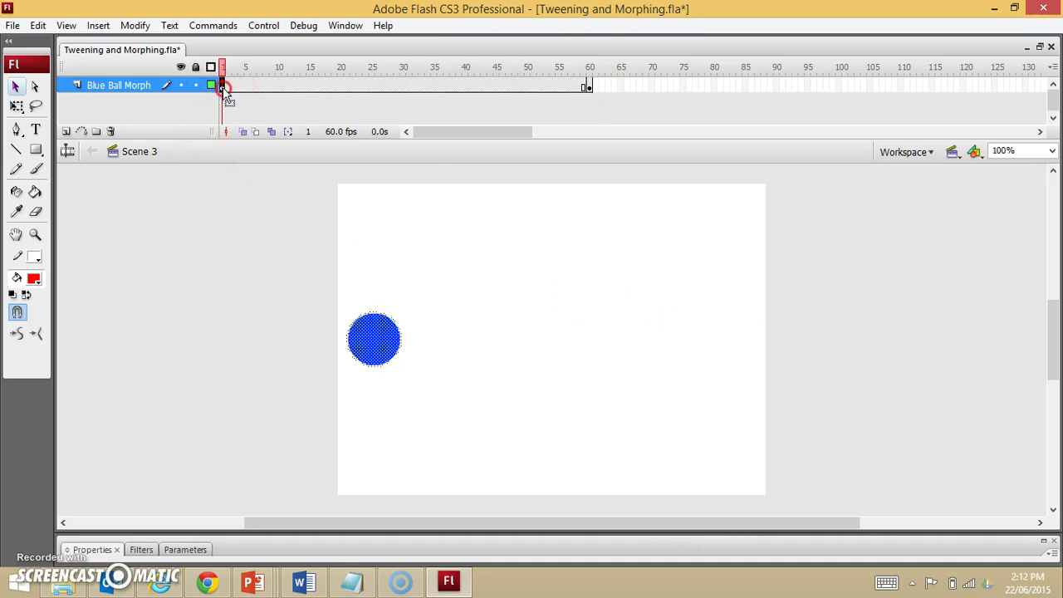
pyautogui.rightClick(223, 88)
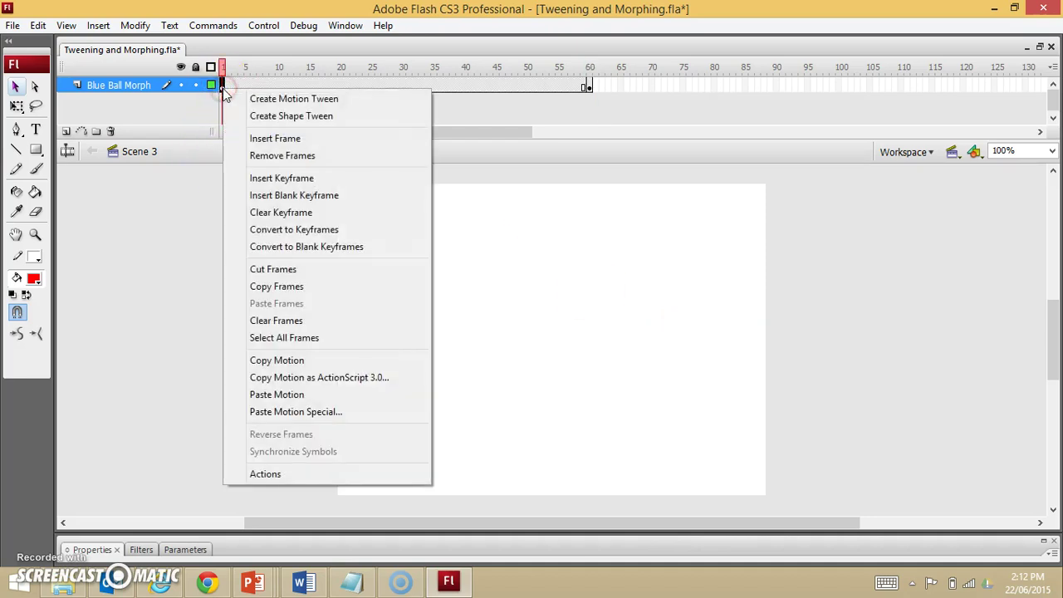
pyautogui.click(282, 117)
pyautogui.click(547, 86)
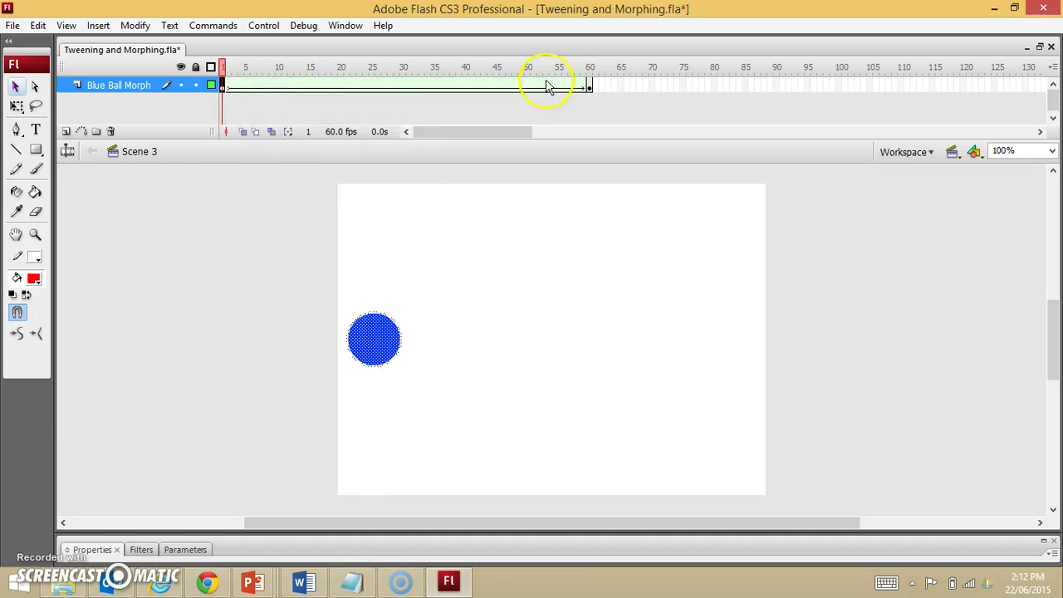
pyautogui.press('Return')
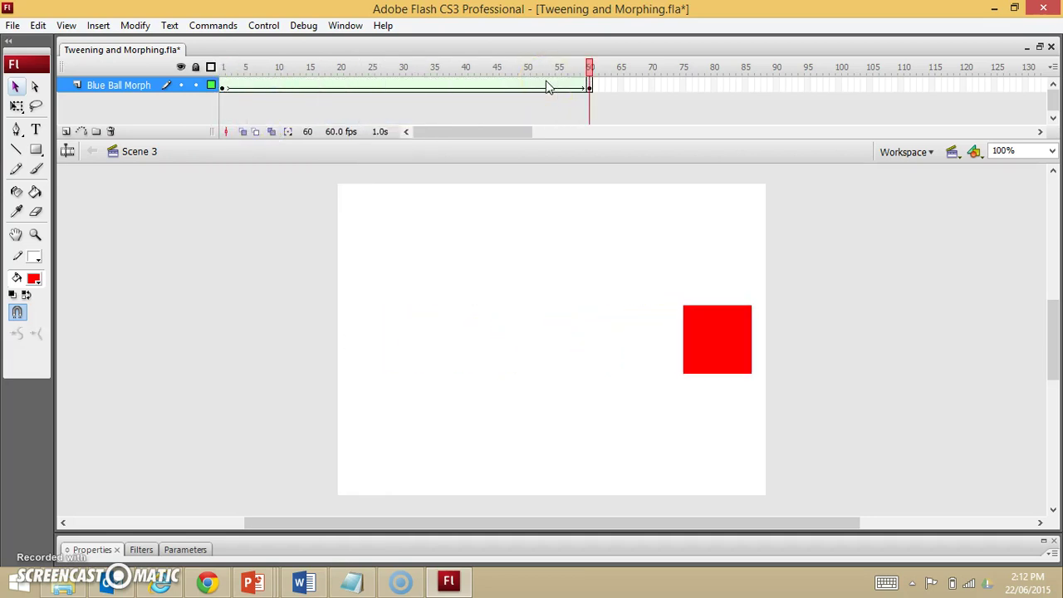
pyautogui.press('Return')
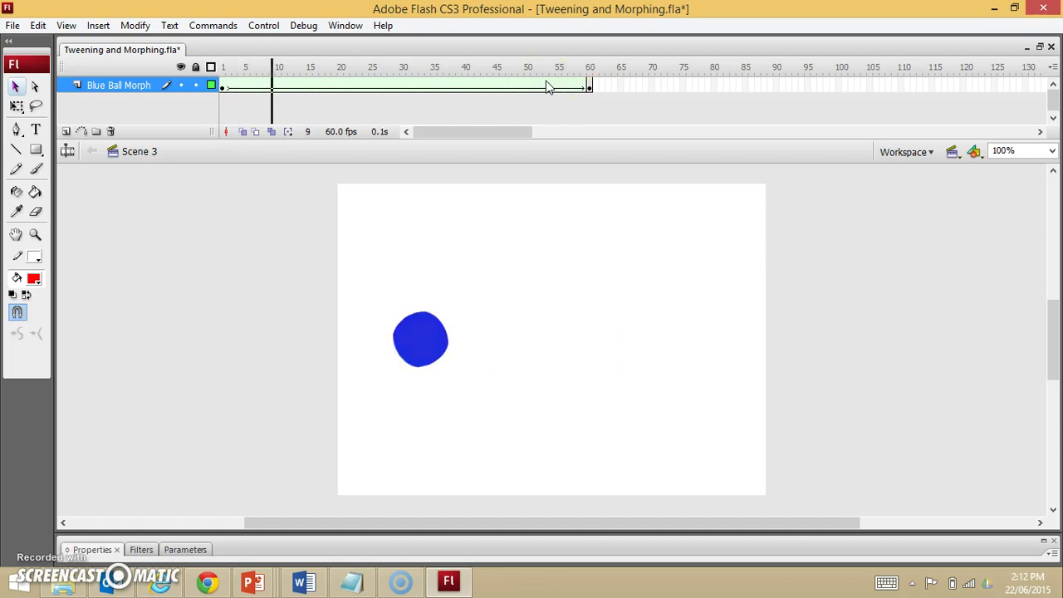
pyautogui.press('Return')
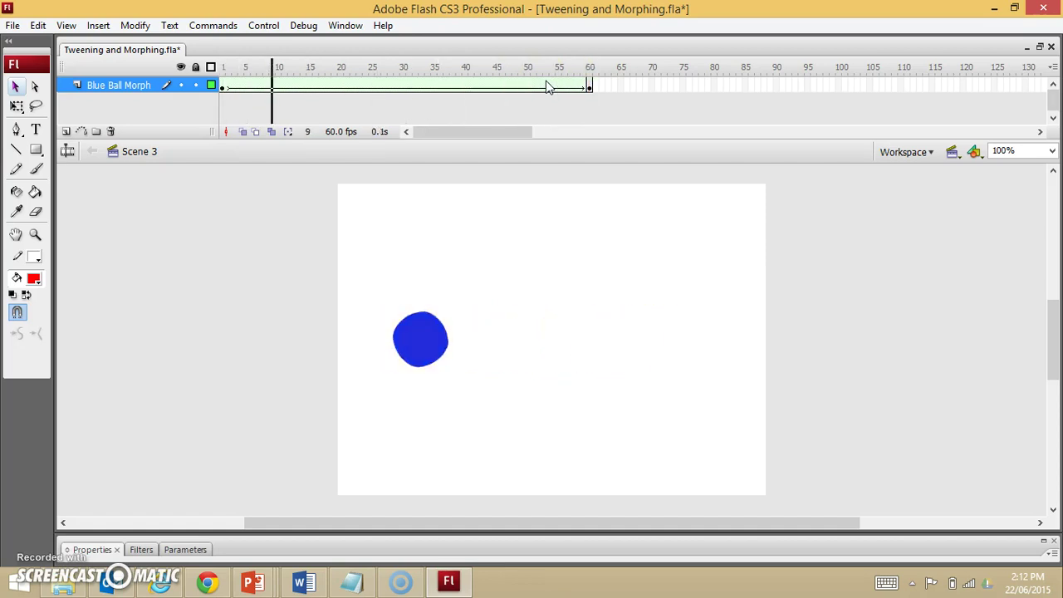